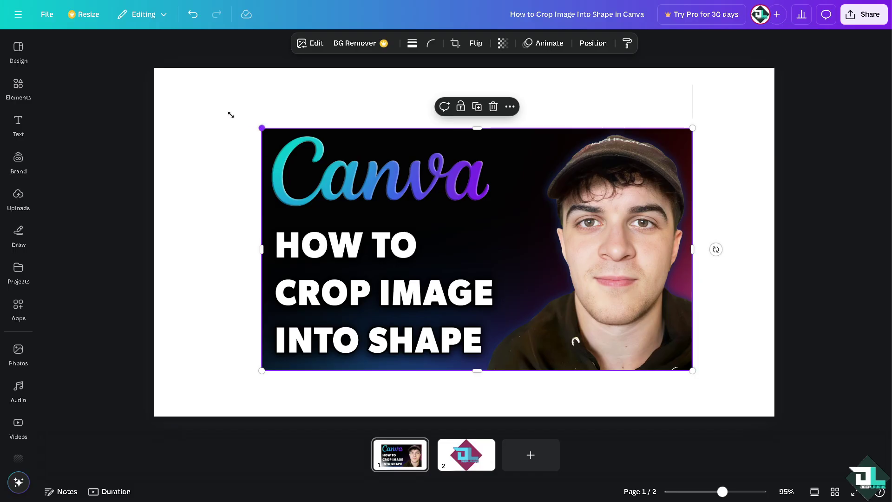
Enlarge the thumbnail image until it fills the whole first page.
drag(231, 115, 125, 55)
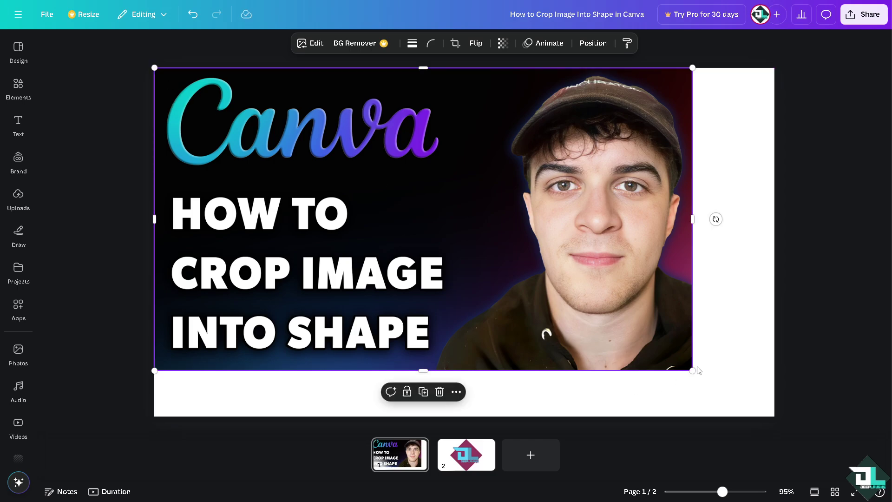
drag(707, 380, 789, 424)
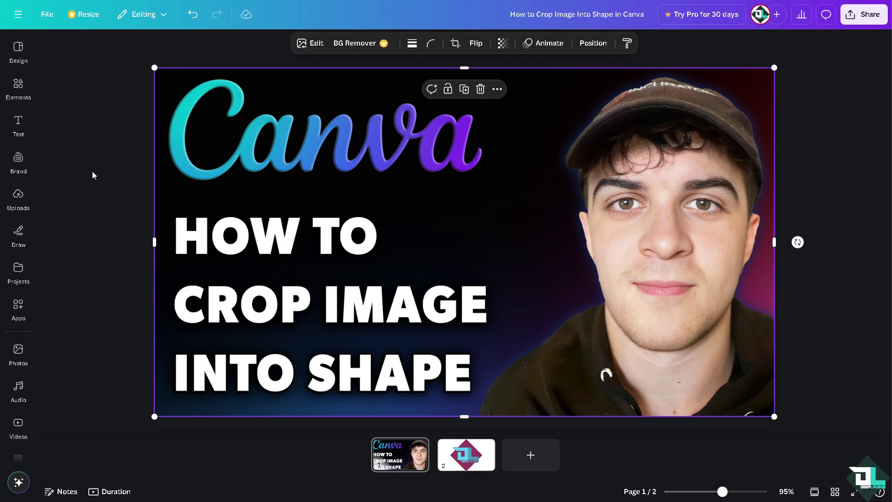
Show all frames in the element results for logo and shrink the image to about half the page width in the page's upper-left corner.
click(19, 93)
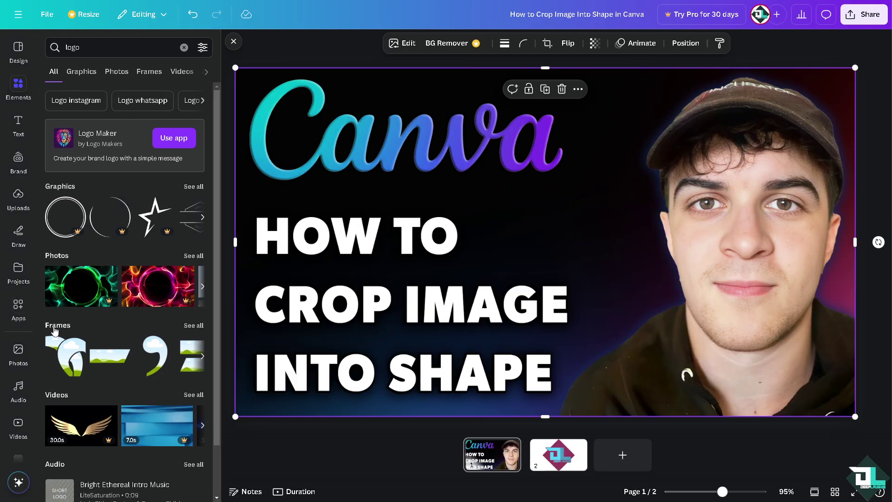
click(194, 325)
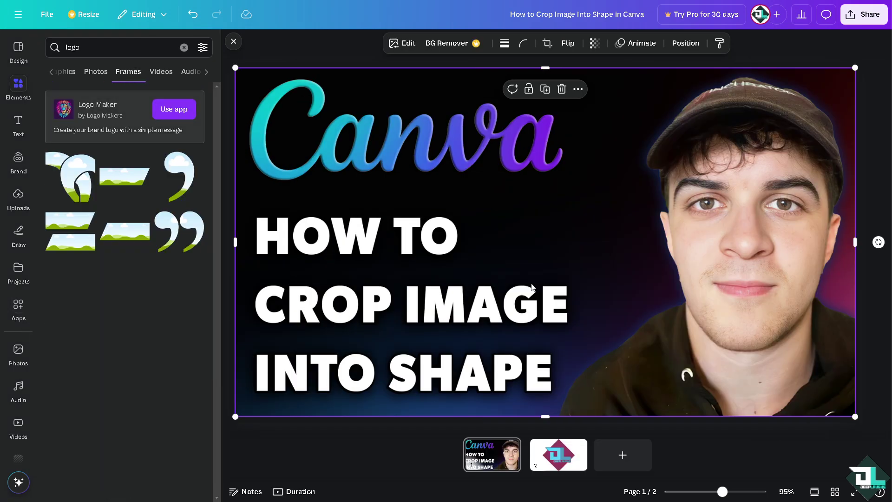
drag(855, 418, 510, 325)
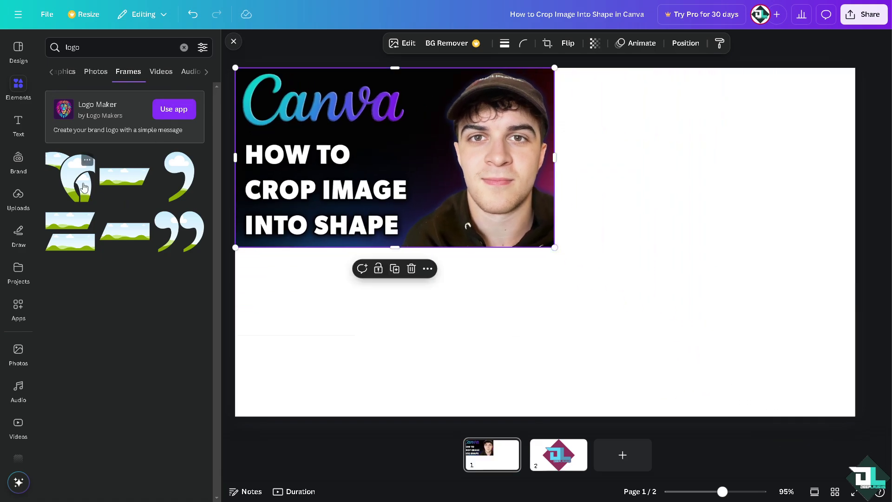
click(52, 73)
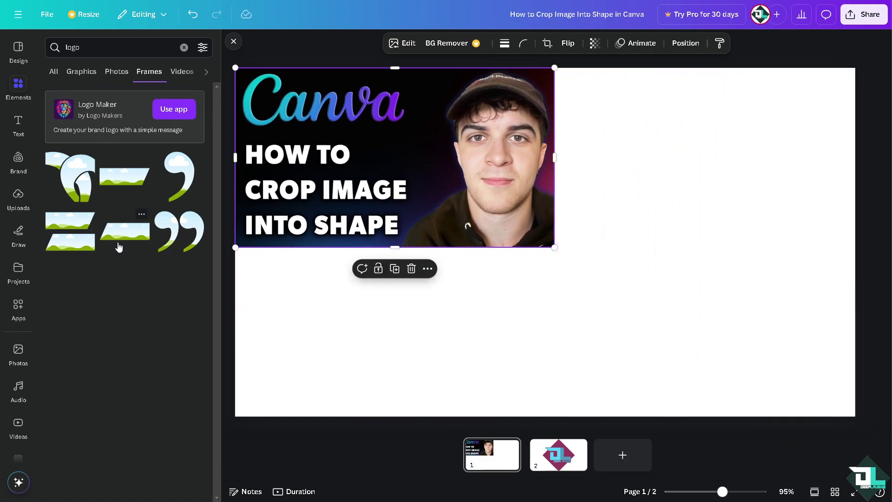
click(83, 72)
click(152, 72)
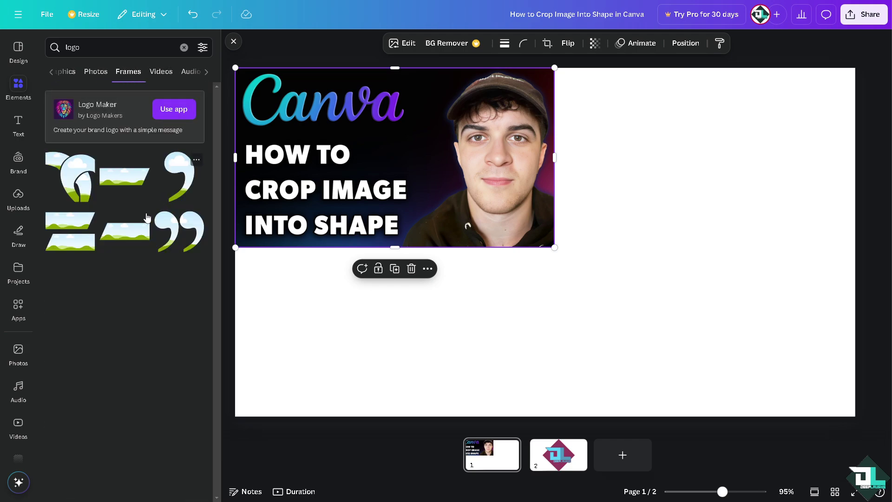
click(52, 72)
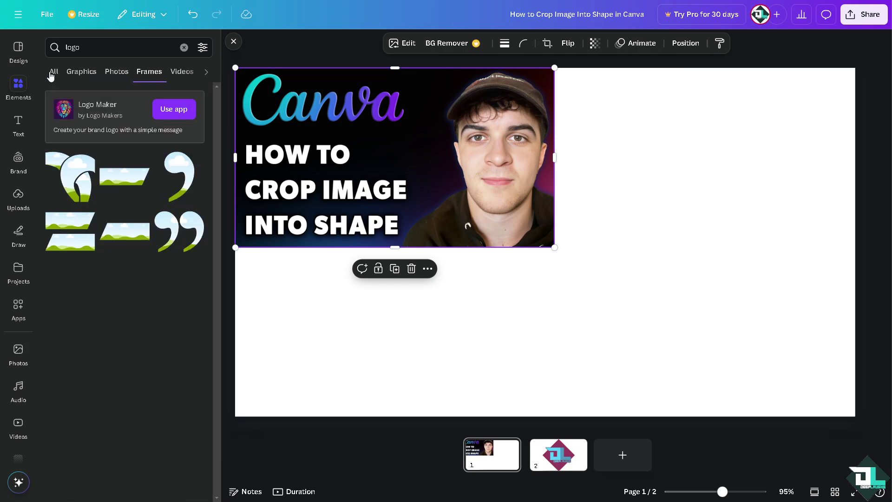
click(82, 72)
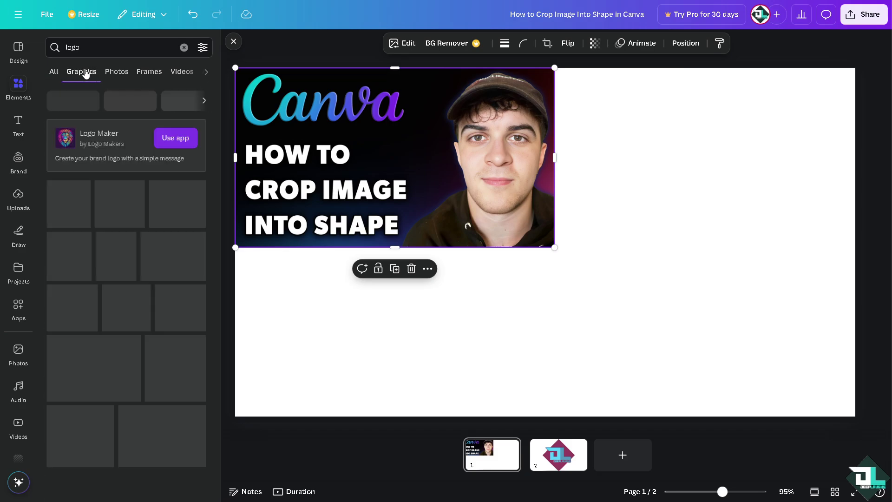
Replace the logo search with the suggested Frame search and show all matching frames.
click(184, 48)
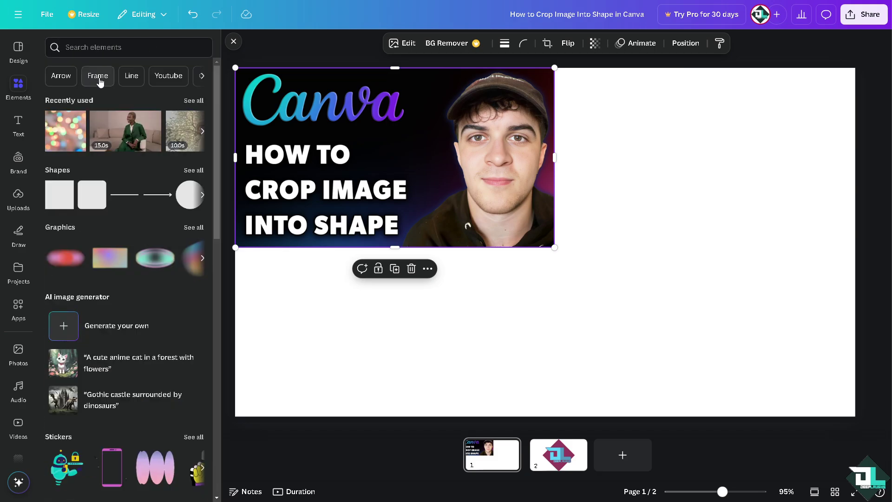
click(96, 76)
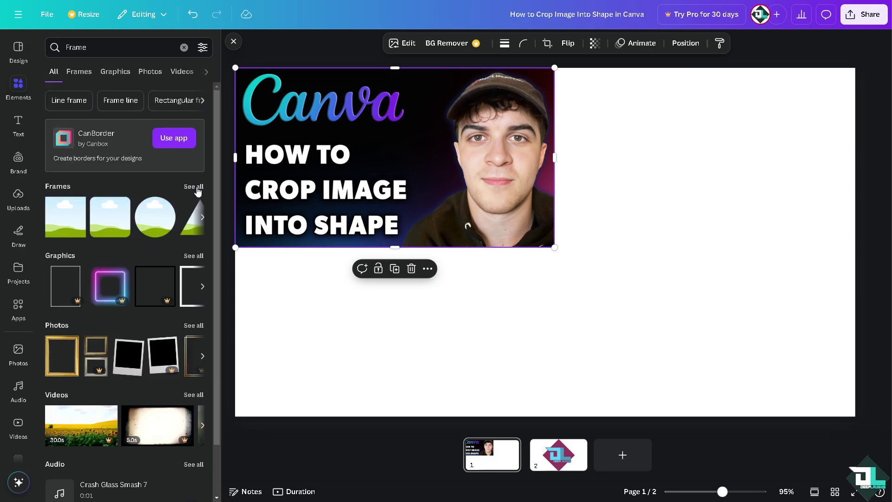
click(196, 187)
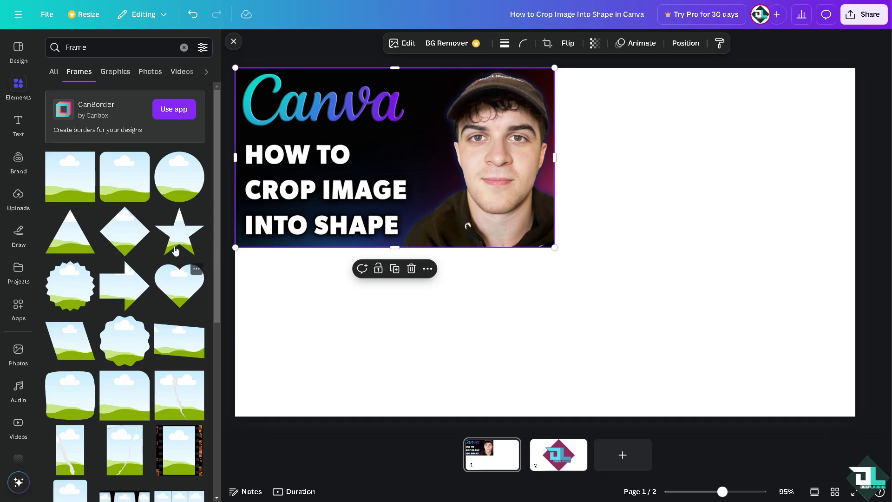
Add a diamond frame, enlarge it in the page's empty right half, and fill it with the thumbnail image.
click(127, 236)
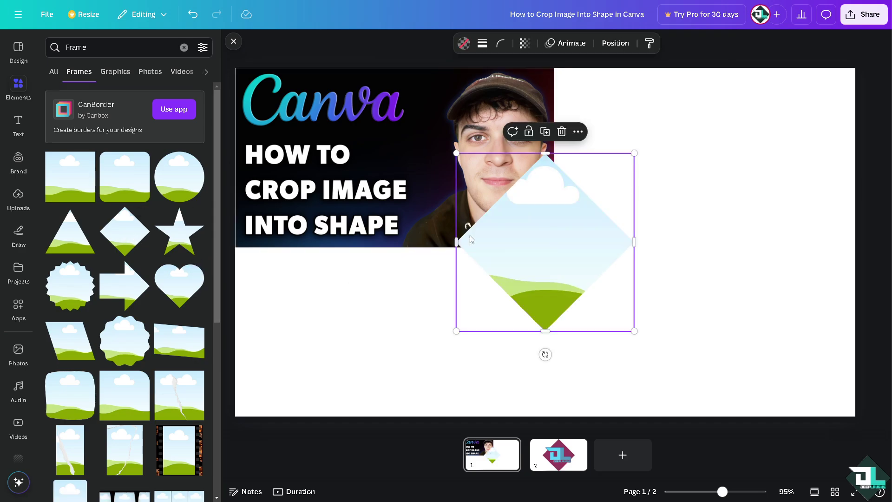
drag(550, 225, 712, 158)
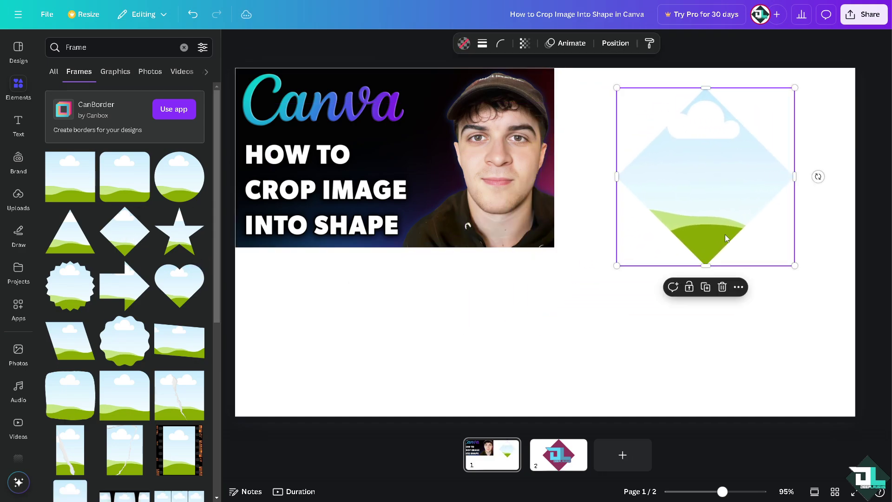
drag(624, 265, 484, 345)
drag(647, 235, 687, 225)
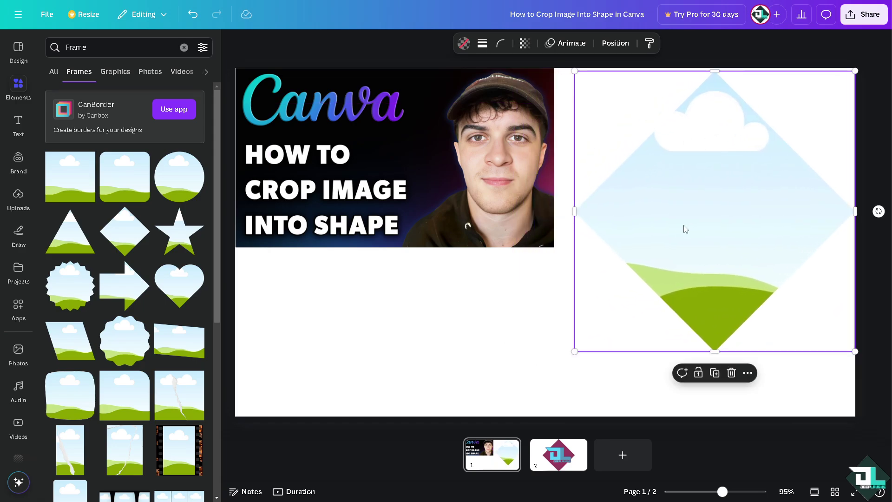
click(413, 151)
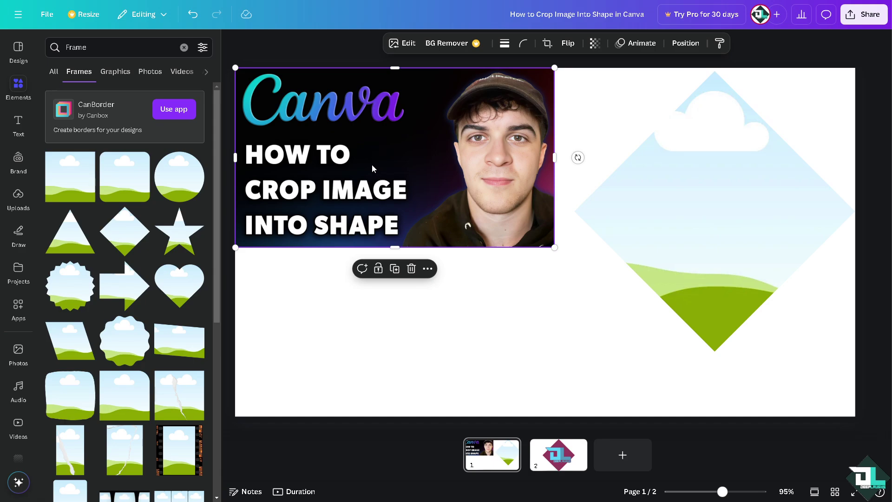
drag(371, 164, 649, 198)
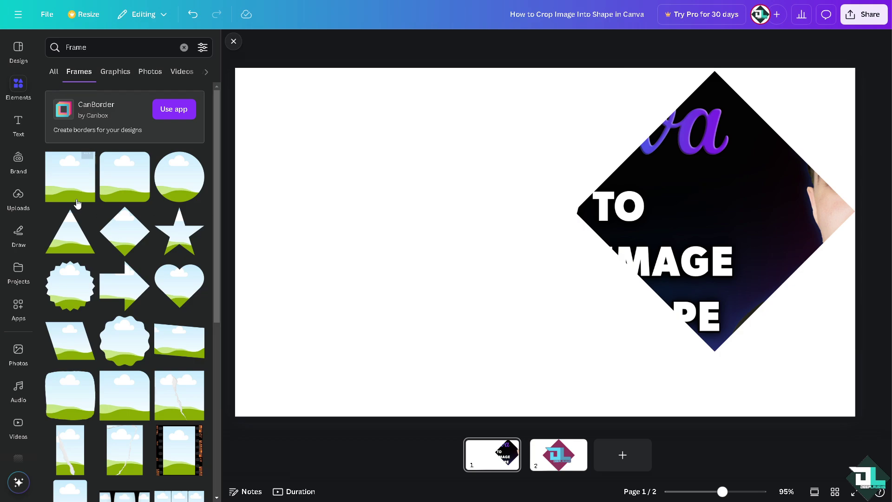
Add a triangle frame left of the diamond and fill it with the recently used photo of the woman in confetti.
click(70, 231)
mouse_move(495, 231)
mouse_down()
mouse_move(304, 153)
mouse_move(448, 167)
mouse_up()
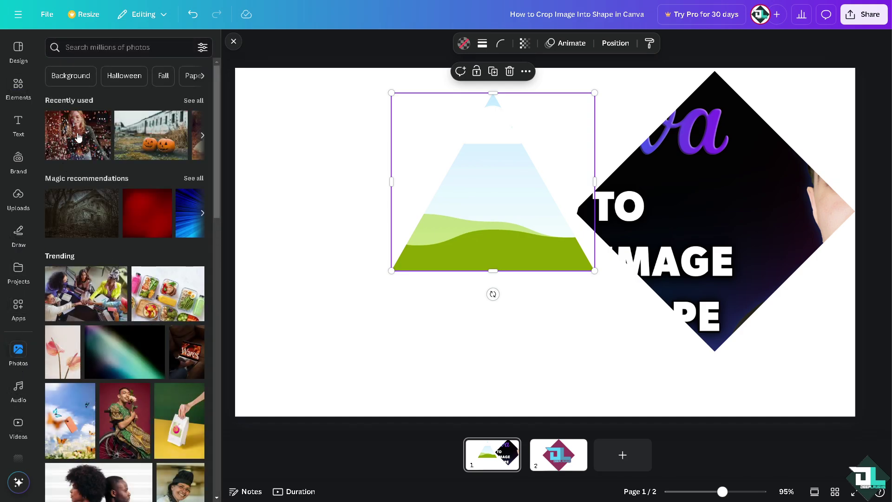
click(78, 137)
drag(464, 192, 489, 156)
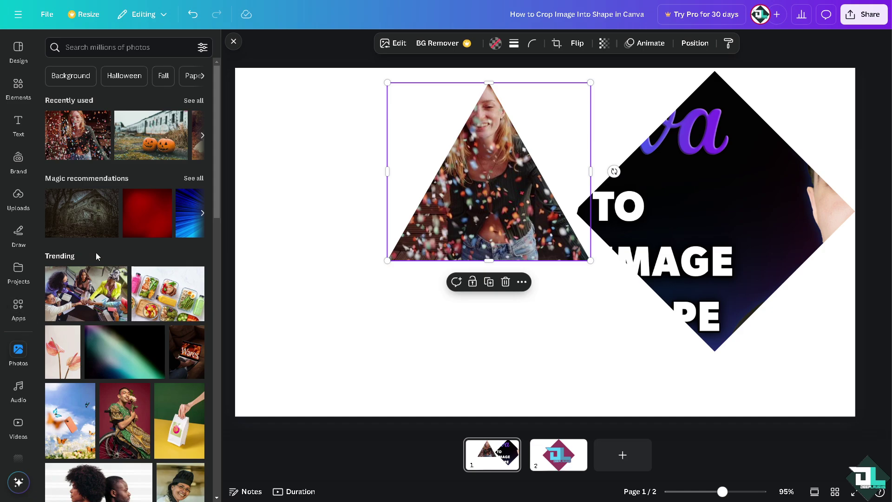
Add a circle frame, shrink it, and place it in the page's upper-left area beside the triangle.
click(19, 86)
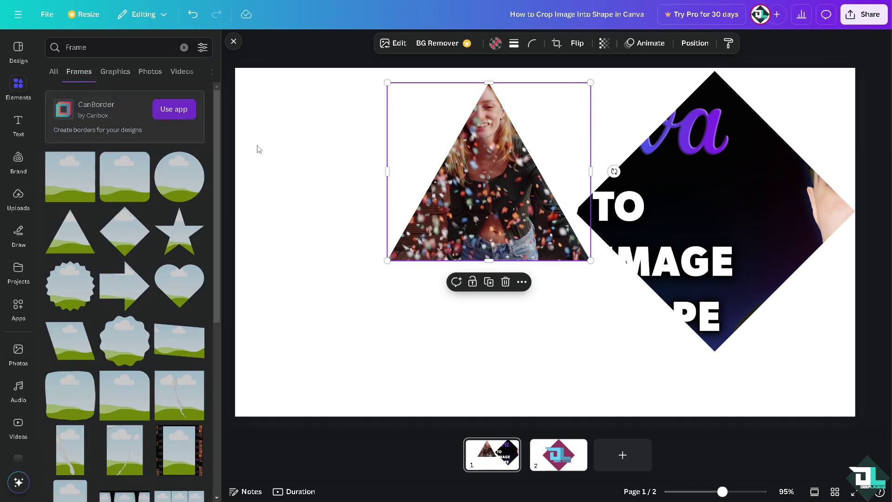
drag(181, 178, 360, 198)
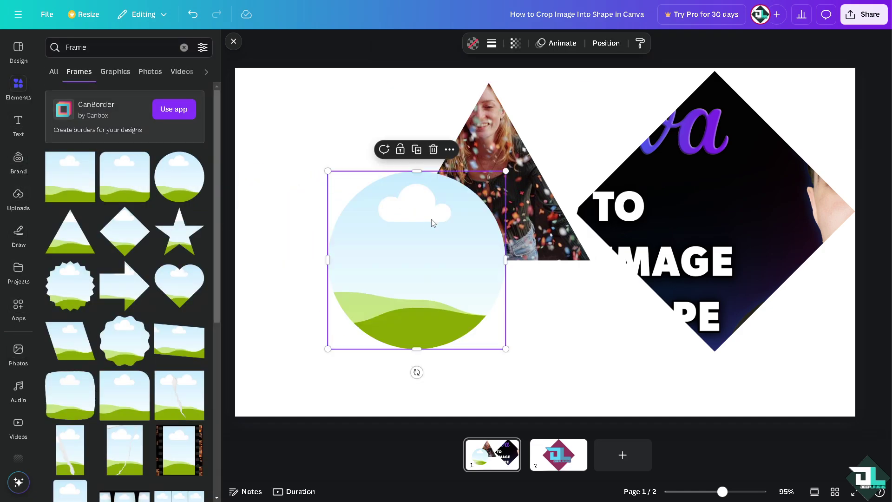
drag(434, 219, 351, 149)
drag(422, 280, 377, 234)
Add a star frame, shrink it, and place it below the circle frame.
click(179, 231)
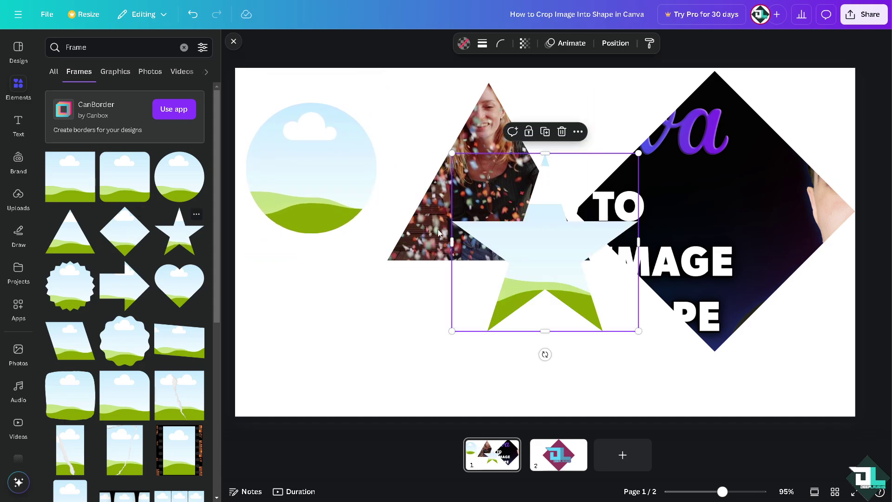
drag(528, 239, 344, 279)
drag(456, 195, 392, 255)
drag(342, 285, 319, 299)
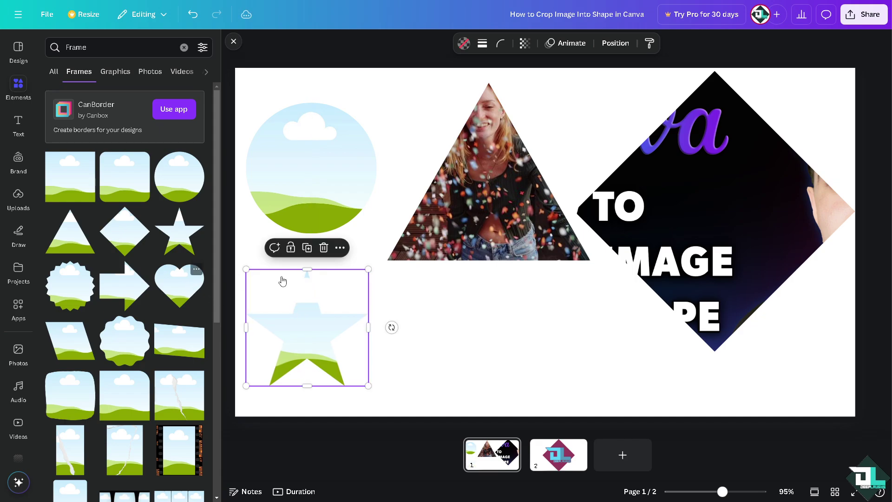
Add a heart frame and a jagged-edged round badge frame, shrink both, and line them up beside the star.
click(179, 285)
drag(442, 239, 412, 239)
drag(537, 225, 502, 283)
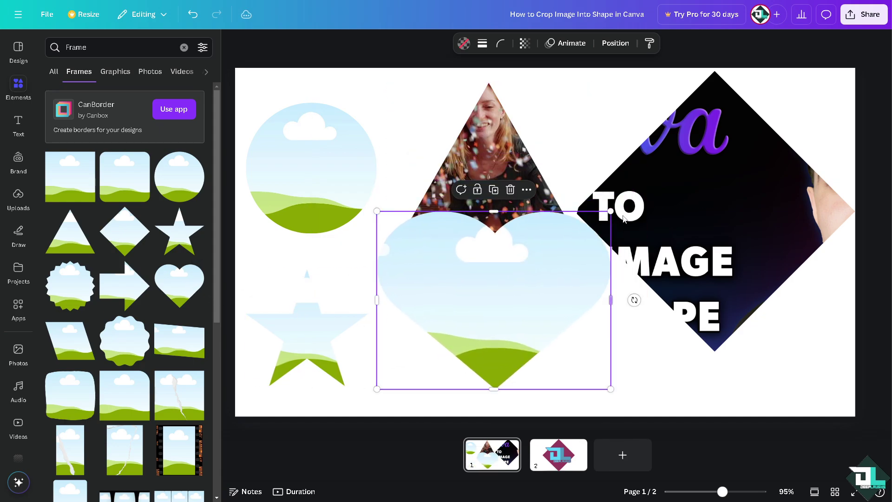
drag(611, 211, 513, 285)
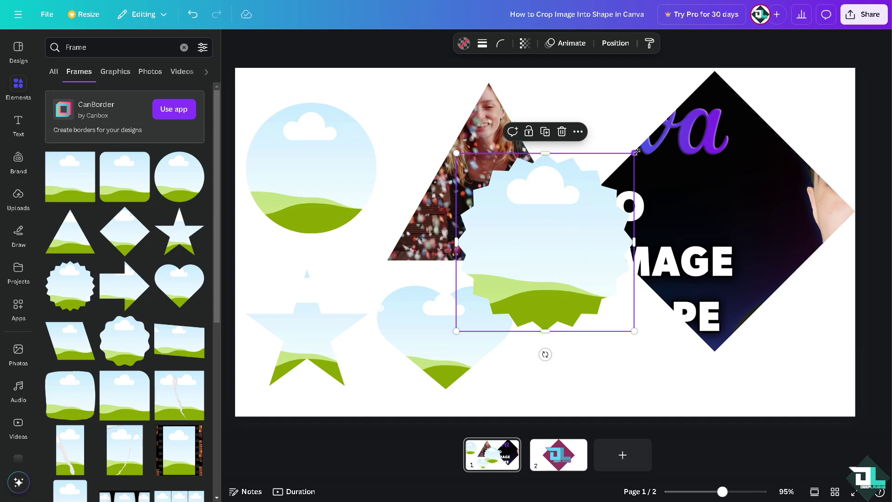
drag(634, 153, 567, 225)
drag(516, 277, 614, 333)
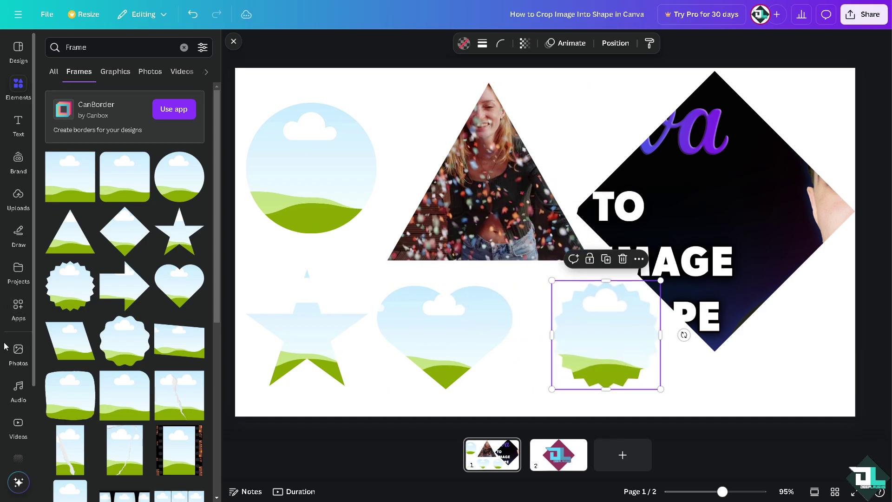
Fill the star, heart, circle and badge frames with trending photos: the meeting group, lunch boxes, seated person in green, and hand-held paper bag.
scroll(19, 346, down, 2)
click(18, 260)
drag(85, 296, 307, 335)
scroll(159, 276, down, 2)
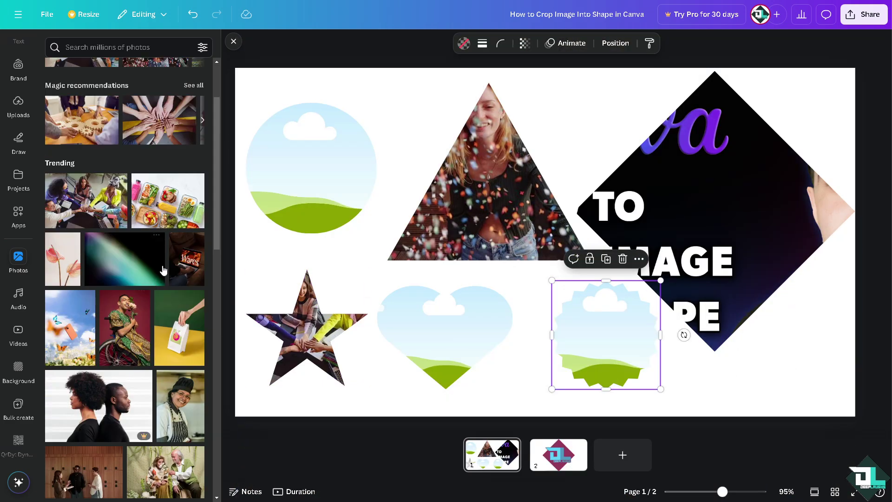
drag(199, 225, 446, 334)
drag(125, 328, 313, 195)
drag(193, 302, 605, 330)
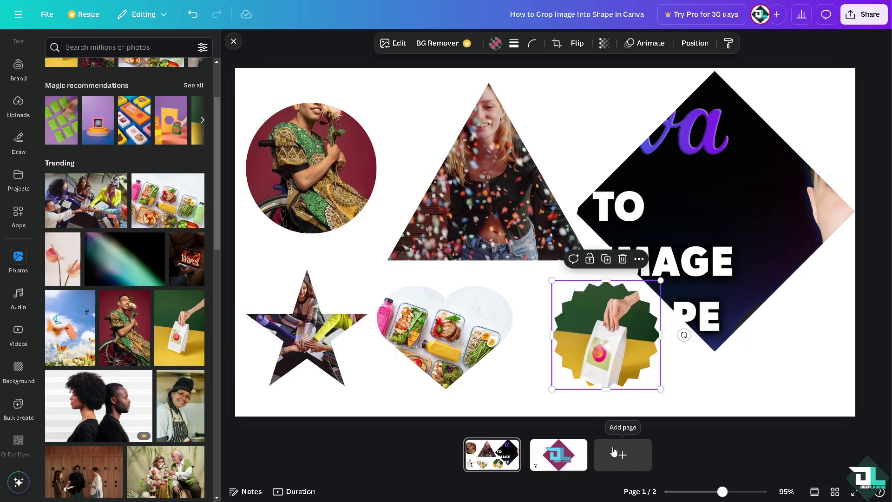
Add a third page and place a desktop monitor frame in its upper-left corner.
click(623, 455)
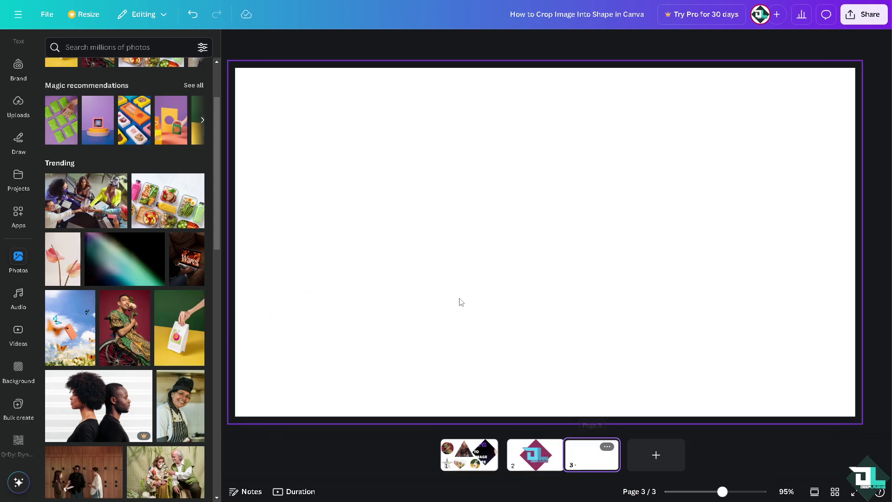
scroll(10, 220, up, 3)
click(18, 88)
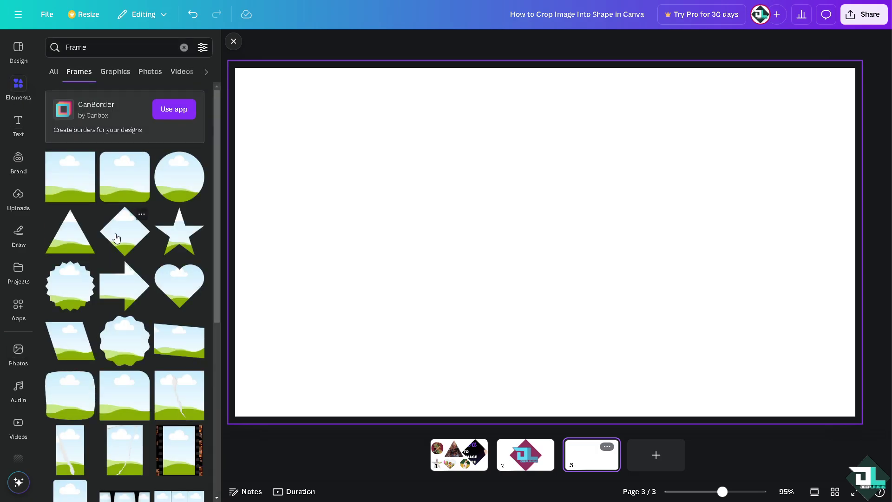
scroll(139, 301, down, 4)
click(124, 372)
drag(530, 219, 344, 140)
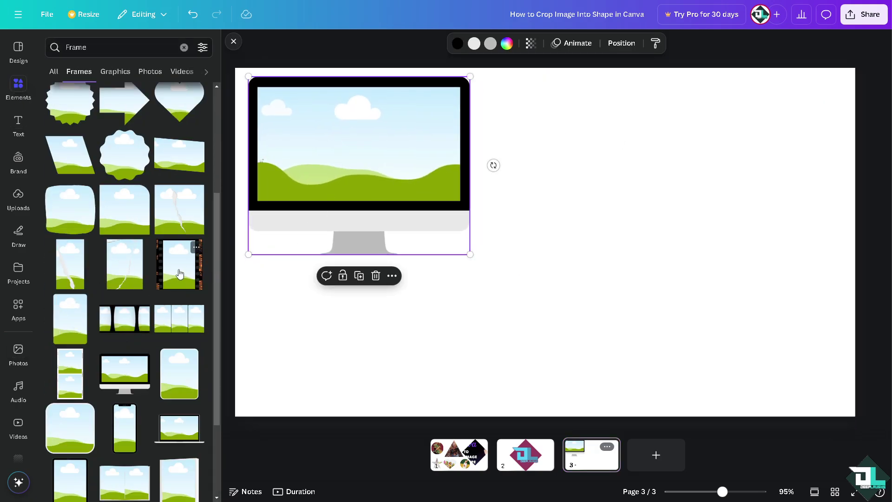
Add a smartphone frame and place it beside the monitor frame.
scroll(187, 370, down, 1)
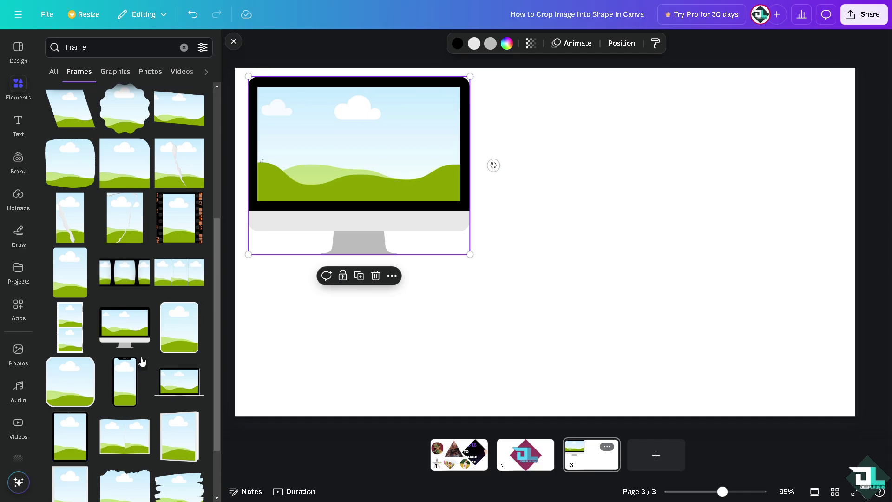
click(125, 379)
drag(566, 260, 568, 199)
Add a laptop frame, shrink it, and place it in the page's upper-right area beside the phone.
scroll(184, 325, down, 1)
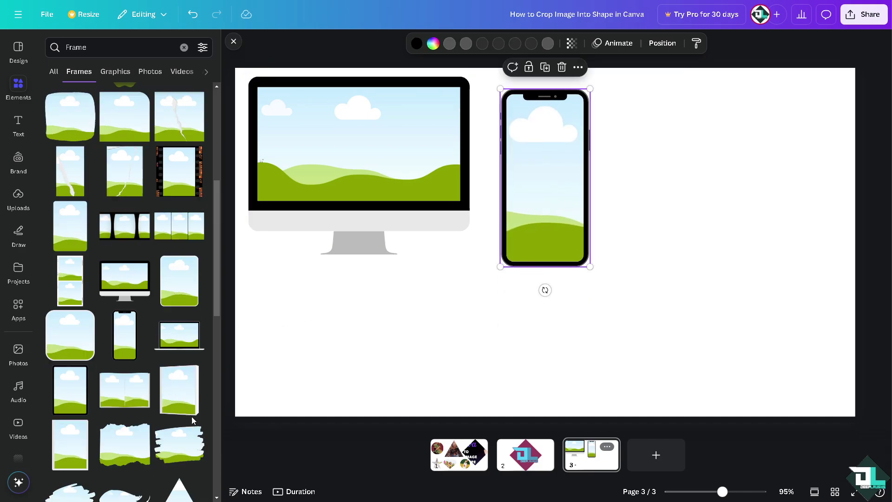
click(179, 333)
drag(571, 293, 661, 305)
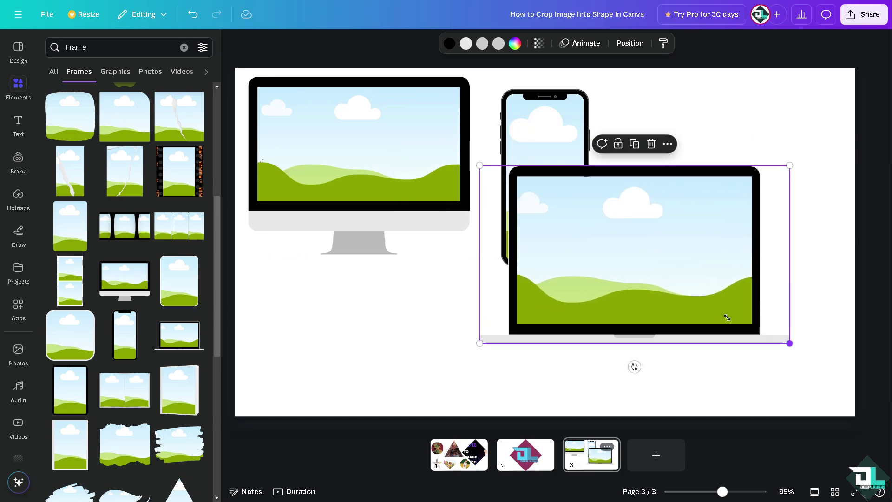
drag(738, 321, 723, 306)
drag(624, 243, 699, 175)
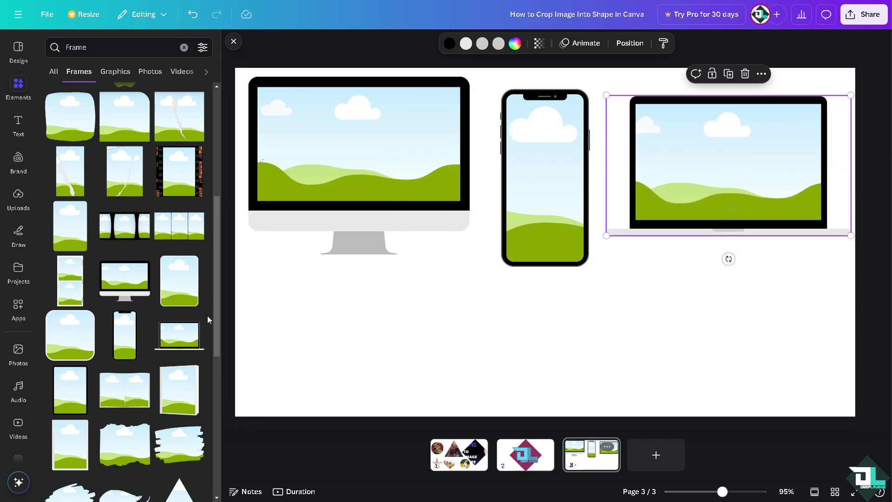
Add the black film-strip frame with three curved panels, shrink it, and place it in the page's lower-left corner.
scroll(152, 370, down, 6)
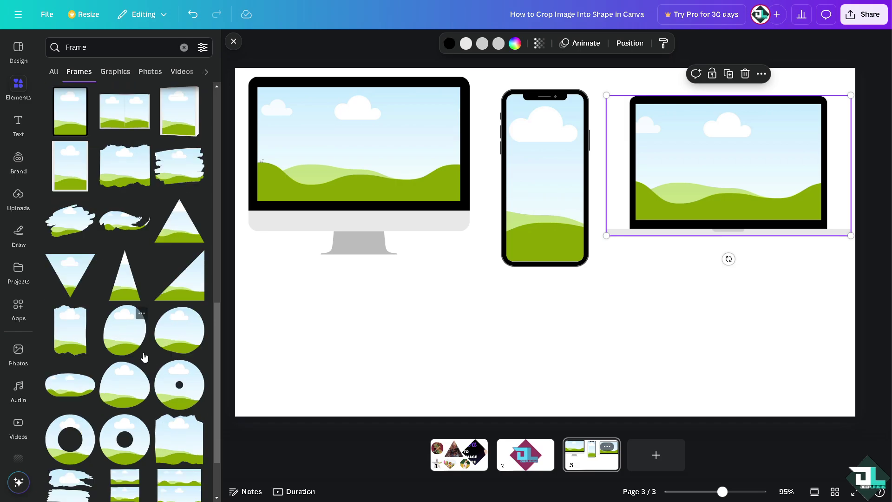
scroll(149, 353, down, 10)
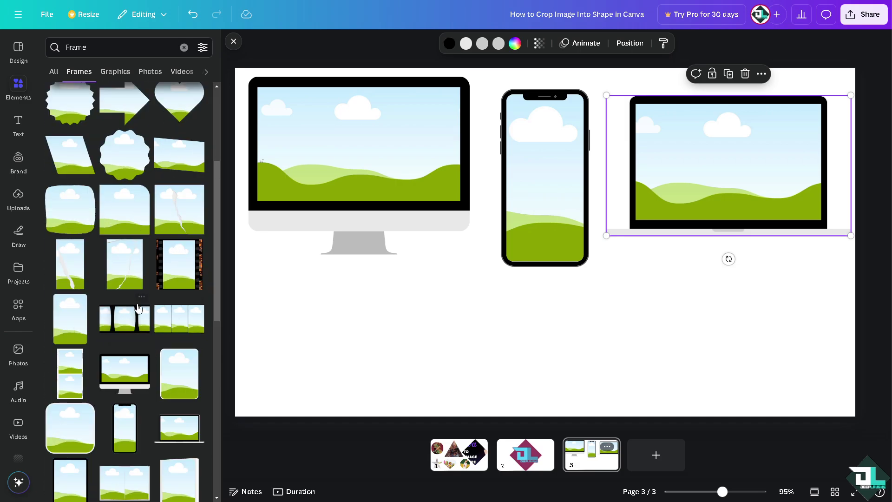
click(125, 319)
drag(486, 259, 347, 333)
drag(544, 239, 505, 264)
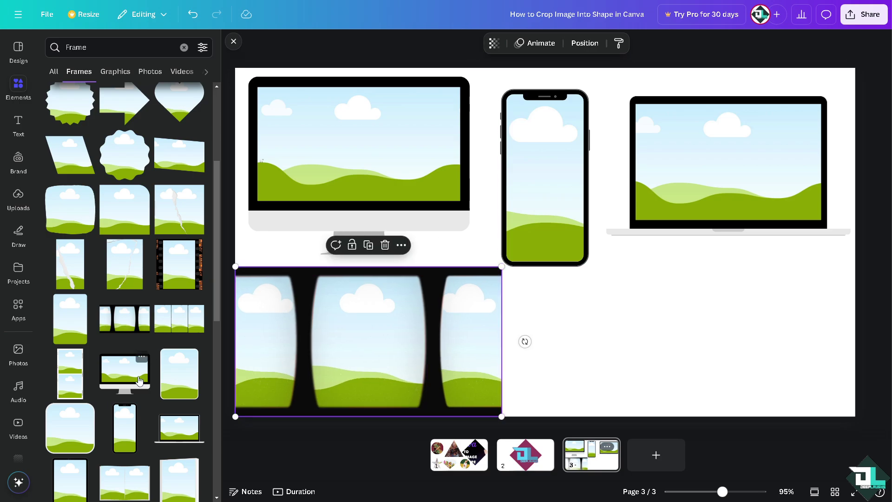
Add the frame with three rectangular side-by-side panels, shrink it, and place it beside the film-strip frame along the page's lower edge.
scroll(139, 405, down, 1)
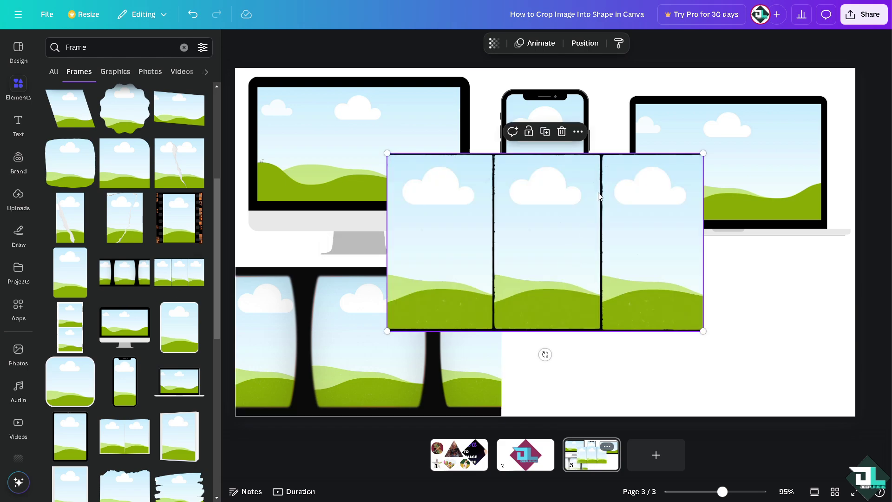
drag(387, 155, 500, 208)
drag(574, 255, 609, 338)
drag(737, 292, 773, 273)
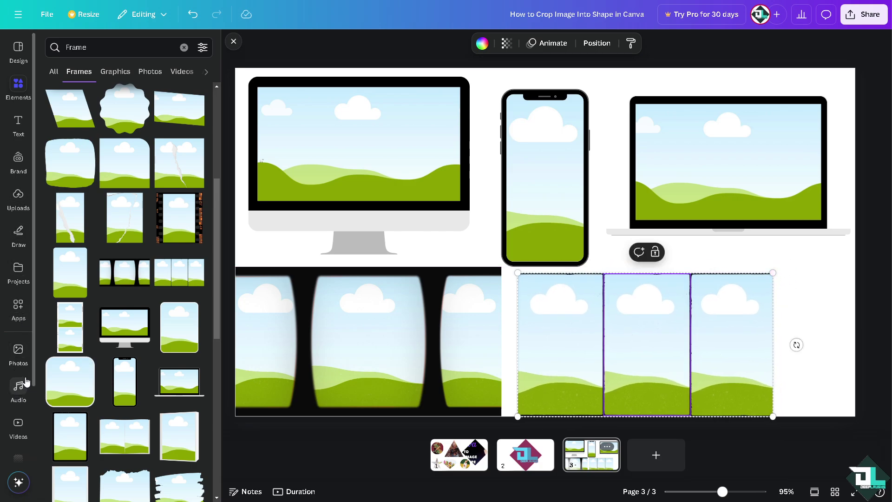
Fill the device frames with videos: the seated woman in green for the monitor, blossom-tree woman for the laptop, carved pumpkin for the phone.
click(18, 423)
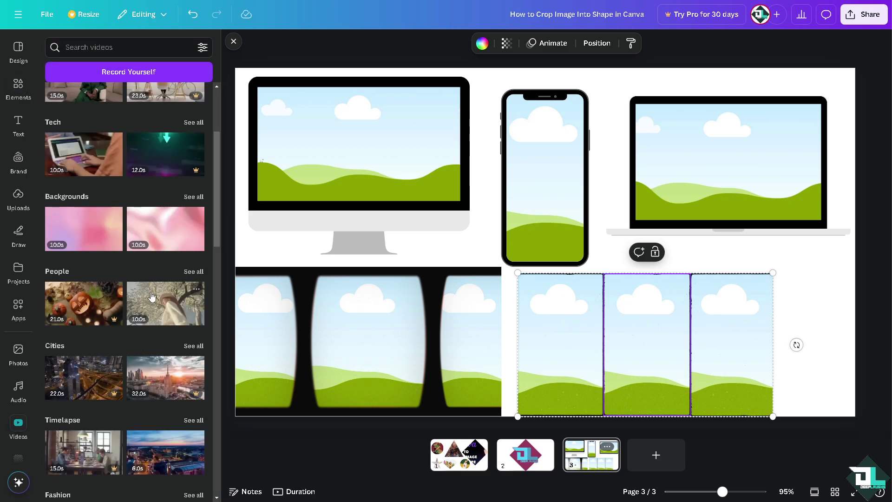
drag(103, 159, 331, 152)
drag(166, 456, 728, 160)
scroll(138, 312, down, 2)
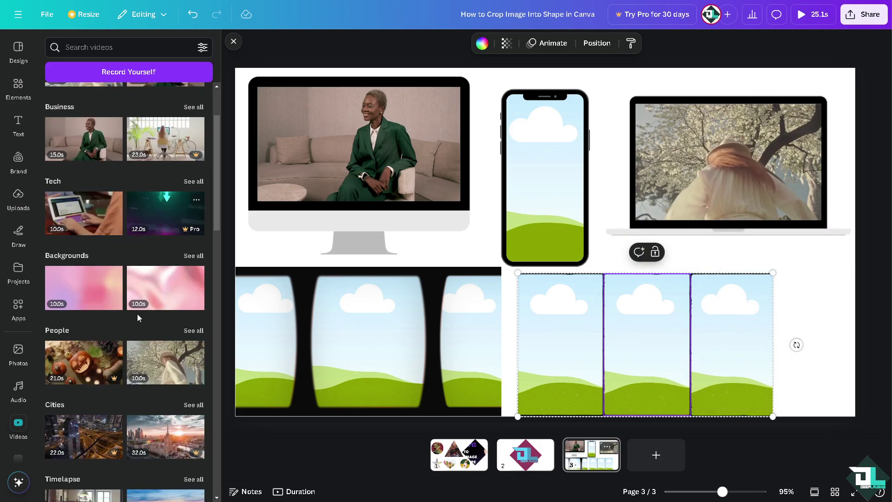
drag(95, 364, 545, 186)
Fill the three rectangular panels, in order, with the sunset city, sewing machine, and yellow-room Food videos.
scroll(137, 279, down, 2)
drag(165, 344, 560, 325)
scroll(138, 279, down, 5)
drag(166, 307, 646, 328)
scroll(169, 382, down, 2)
drag(169, 382, 732, 344)
Fill the film-strip frame with the aerial night city video in the middle, fruit video at left, and blue forest video at right.
drag(86, 429, 325, 340)
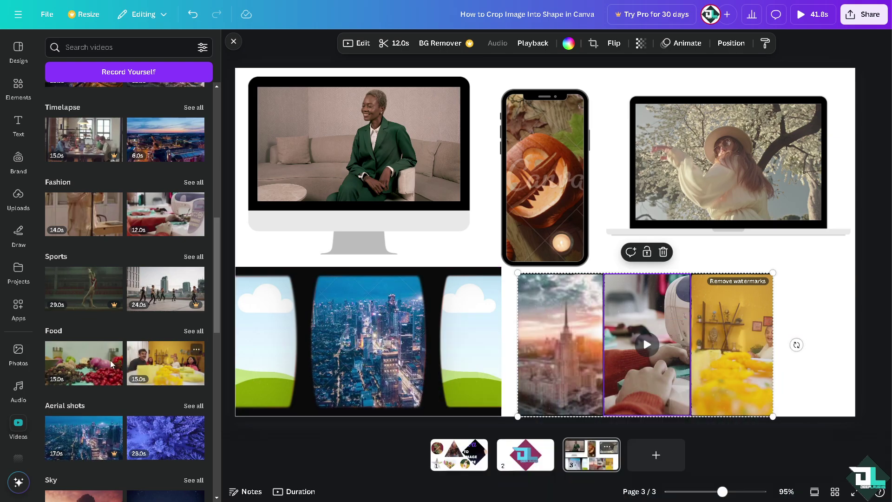
drag(119, 364, 297, 328)
drag(253, 333, 252, 332)
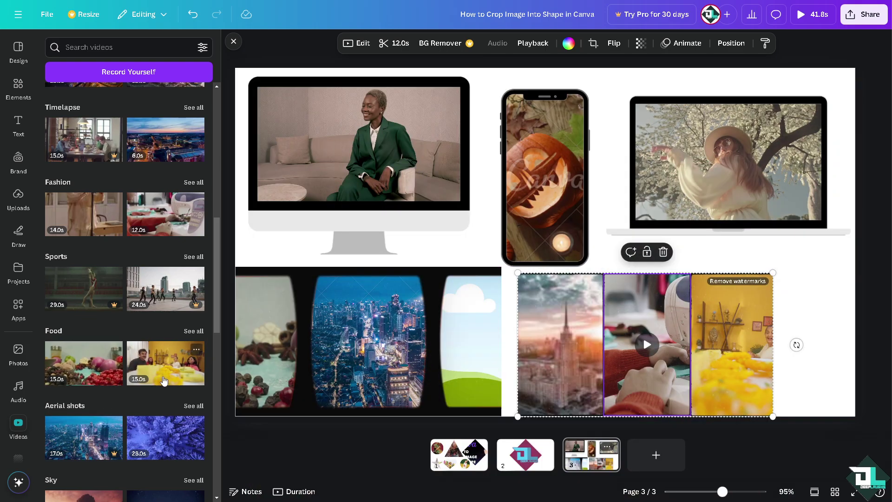
scroll(126, 279, down, 2)
drag(165, 345, 473, 330)
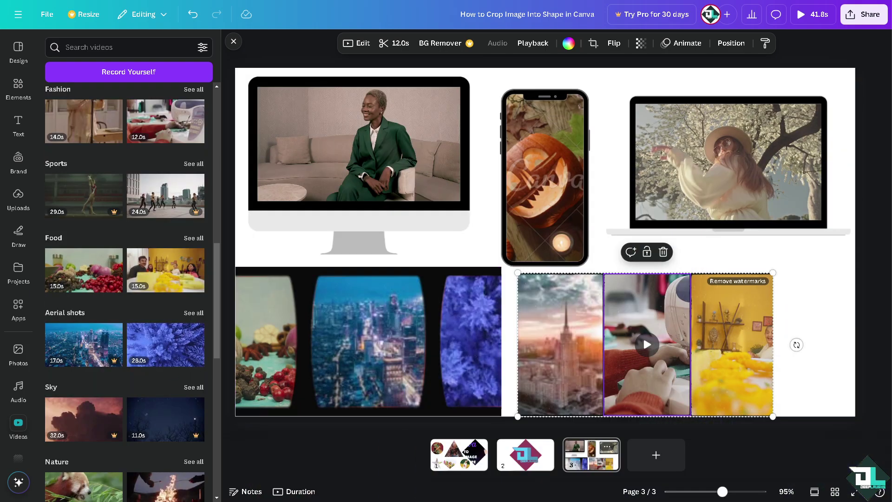
Set the recently used purple-lit keyboard and mouse image as the third page's background and play a preview of the design.
scroll(18, 362, down, 2)
click(18, 363)
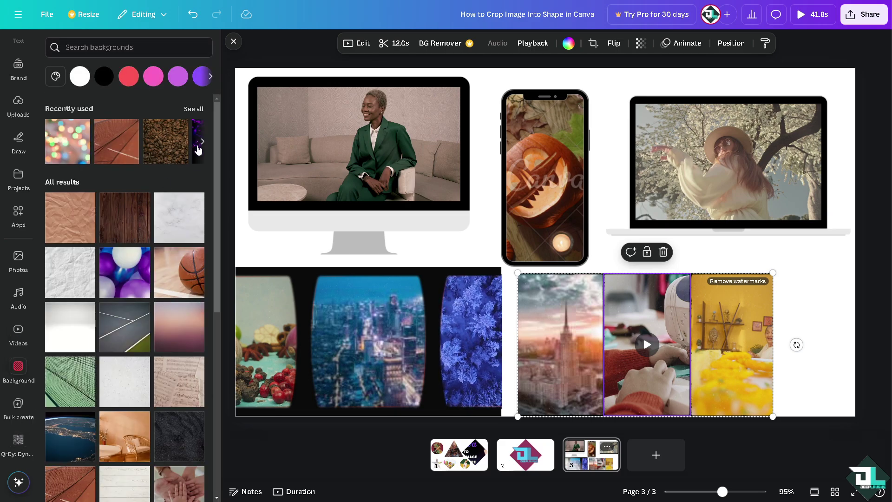
click(203, 141)
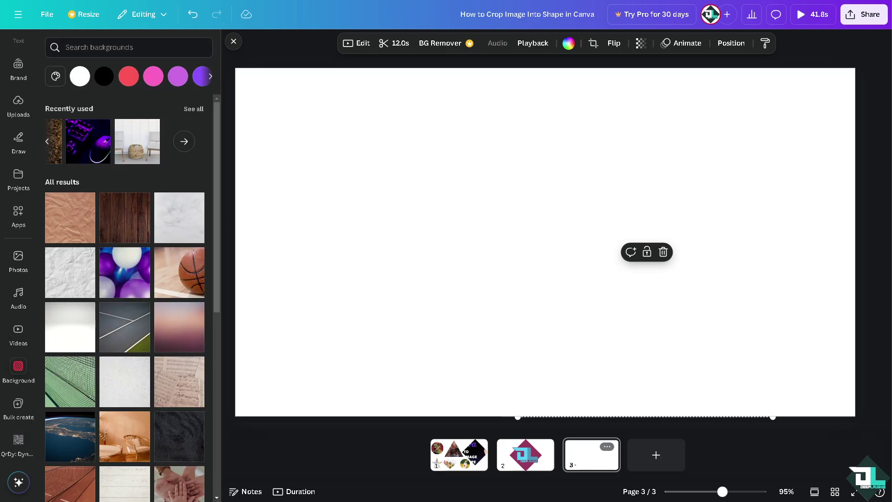
click(88, 141)
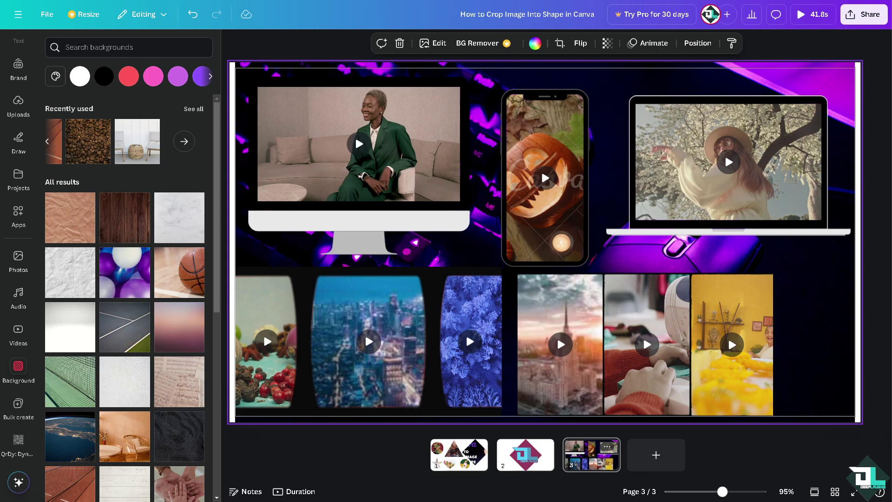
click(811, 15)
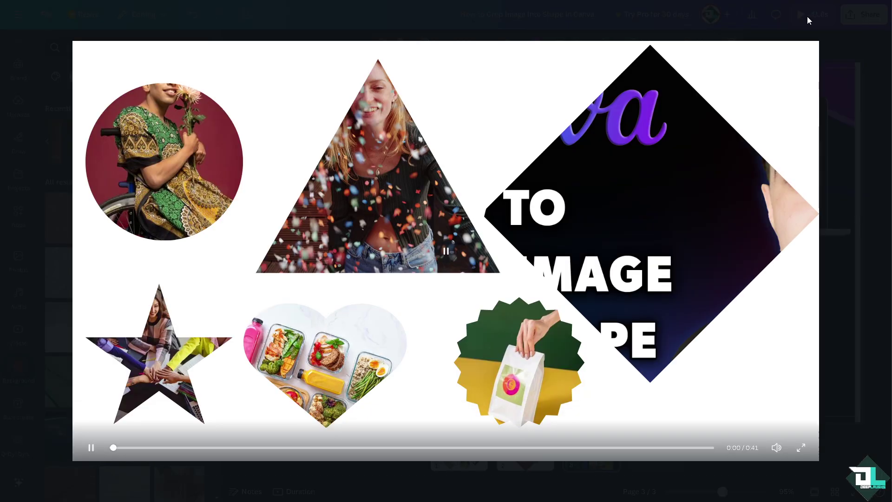